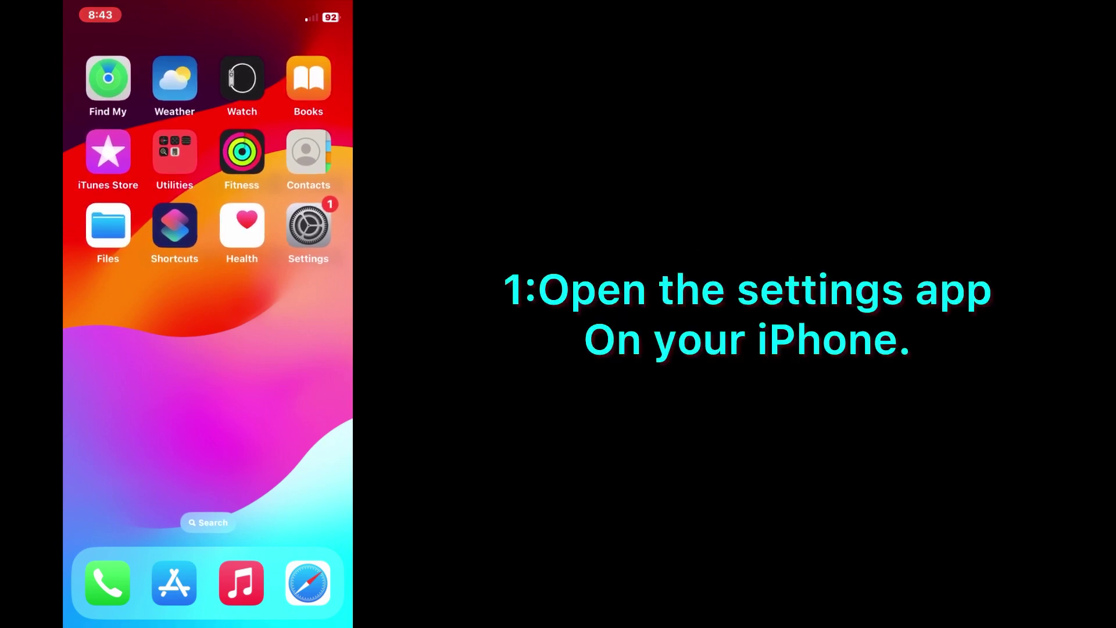
Turn Airplane Mode on in Settings, then switch it back off a few seconds later
{"action": "left_click", "coordinate": [308, 225]}
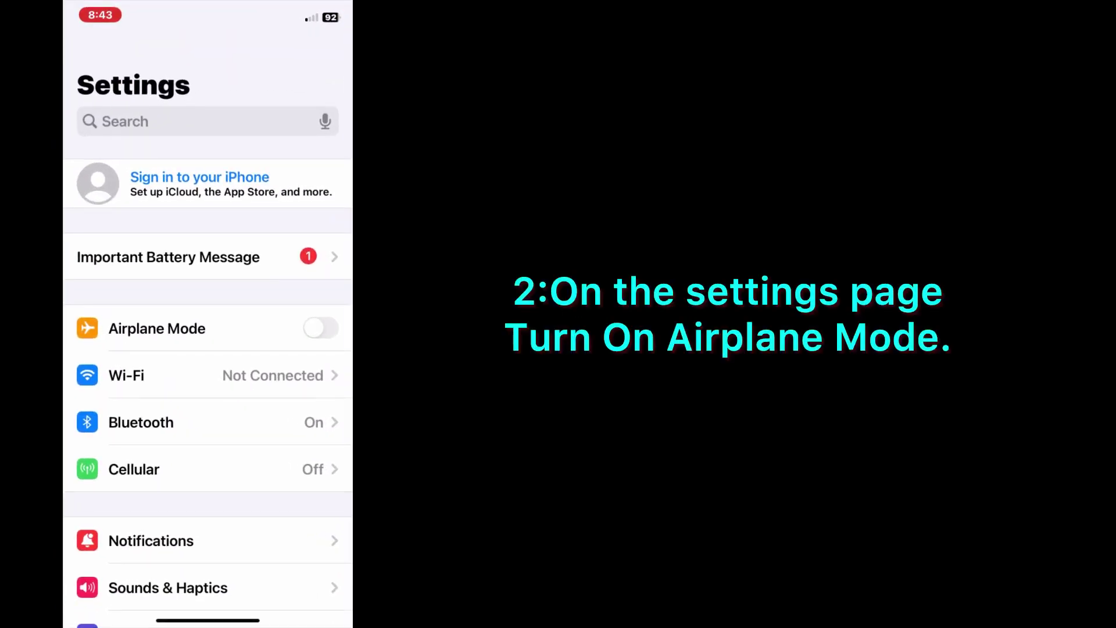
{"action": "left_click", "coordinate": [322, 327]}
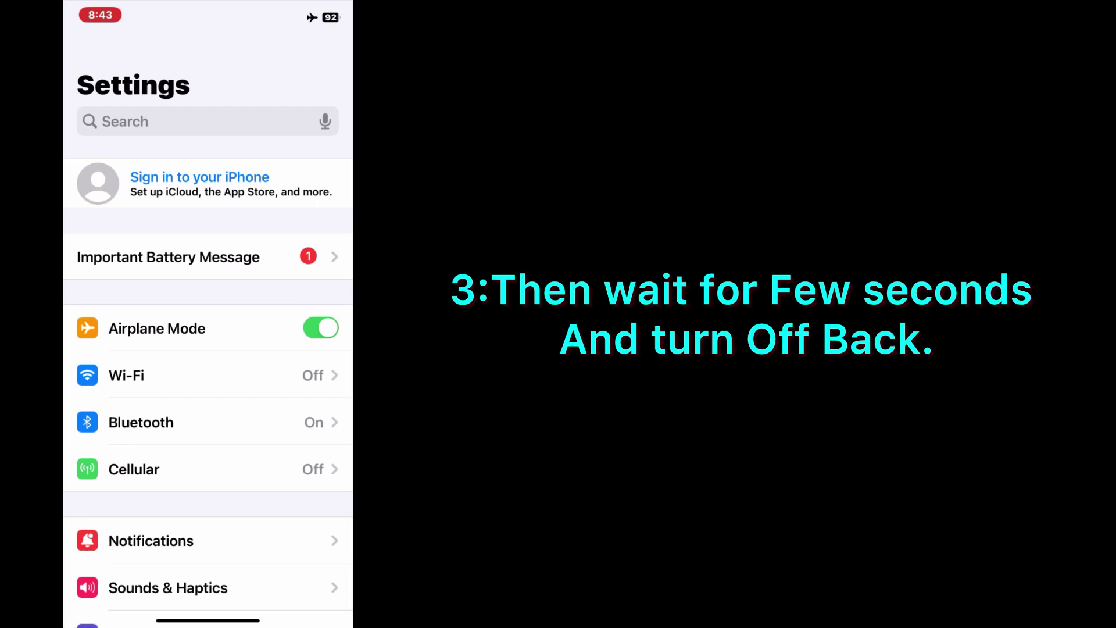
{"action": "left_click", "coordinate": [321, 328]}
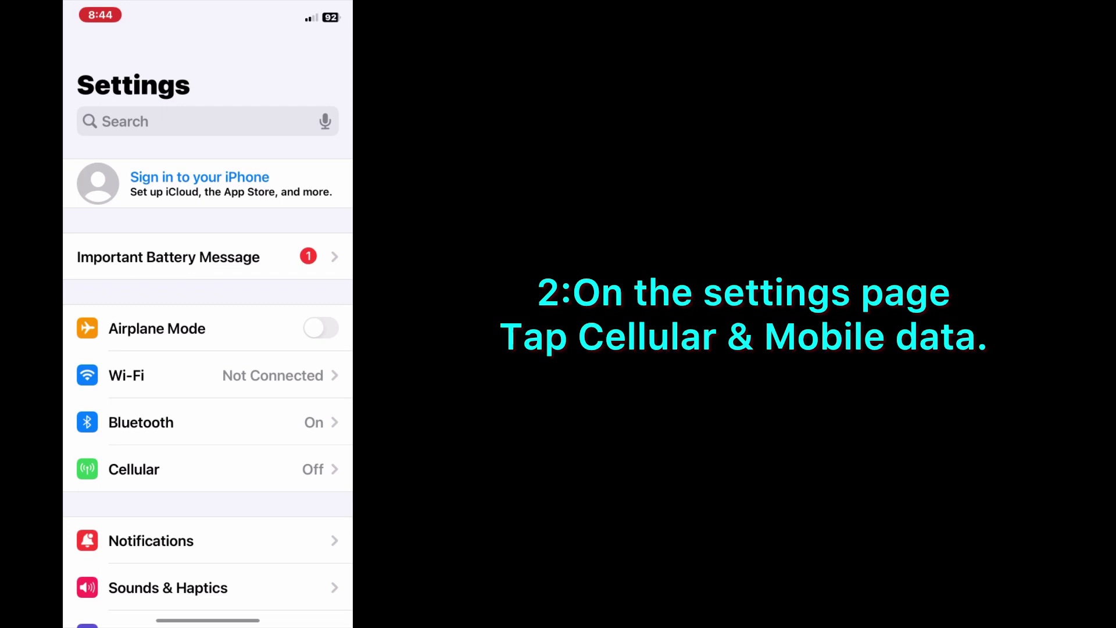
{"action": "scroll", "coordinate": [208, 347], "scroll_direction": "down", "scroll_amount": 2}
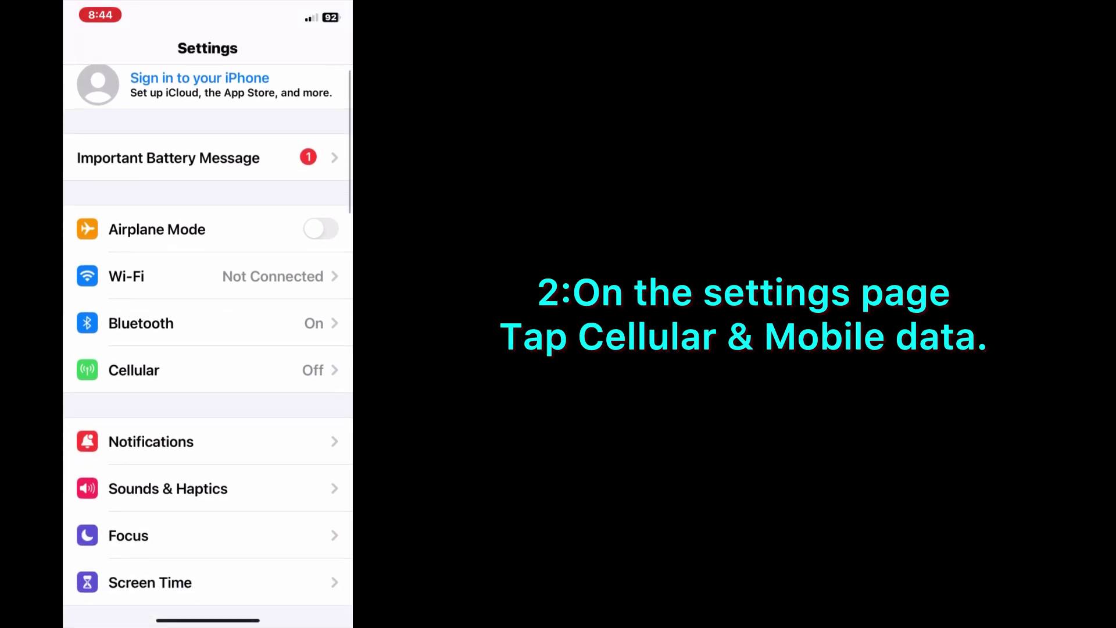
Switch off the Low Data Mode toggle under Cellular > Cellular Data Options
{"action": "left_click", "coordinate": [133, 369]}
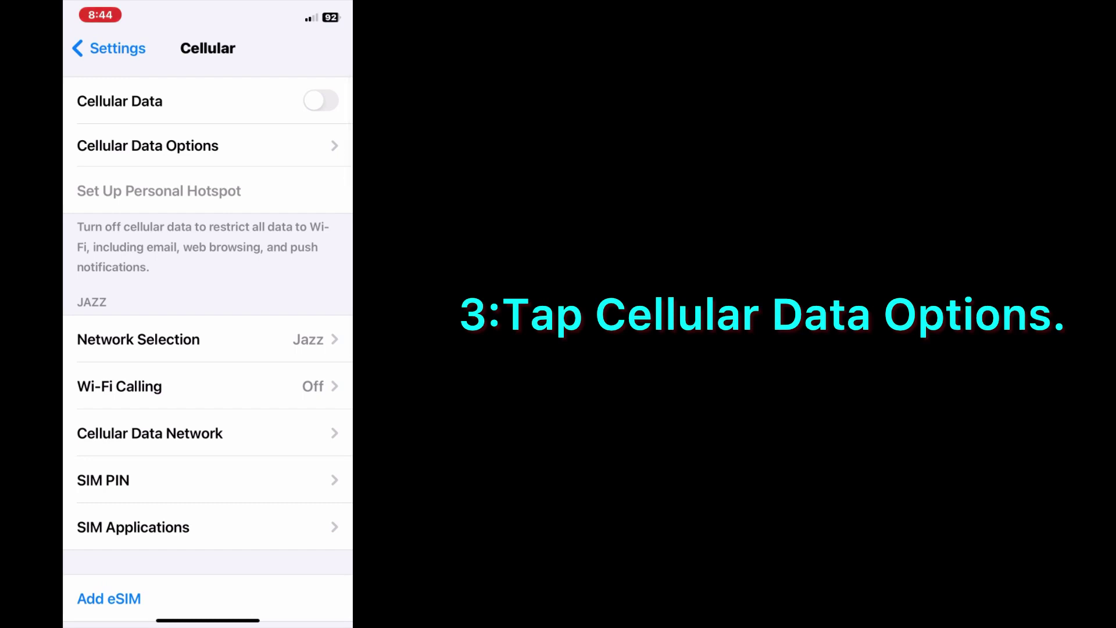
{"action": "left_click", "coordinate": [147, 146]}
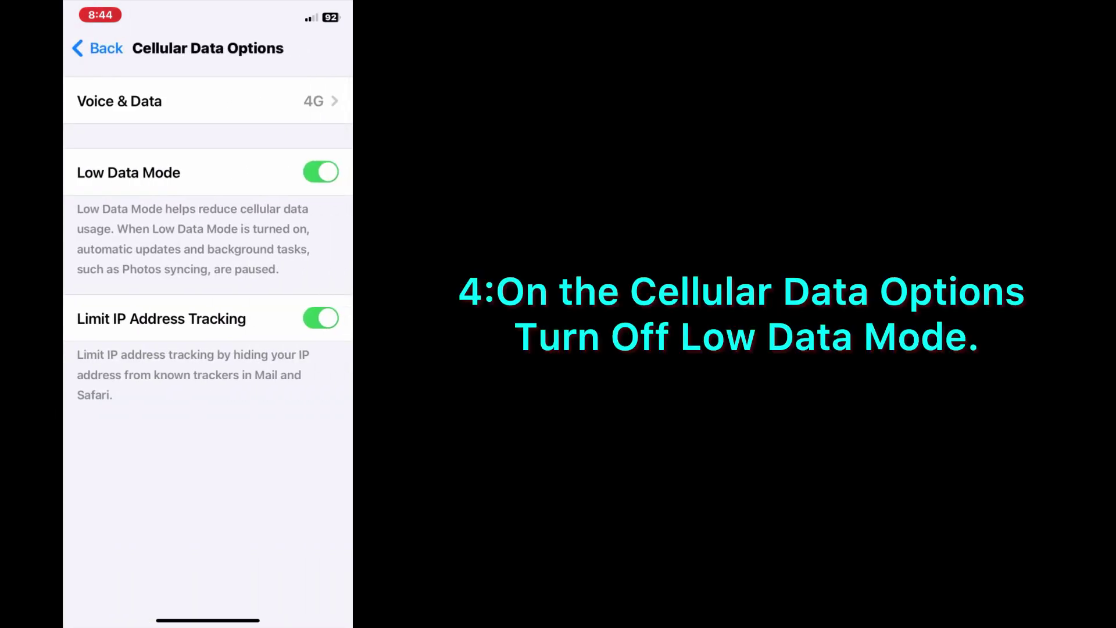
{"action": "left_click", "coordinate": [321, 172]}
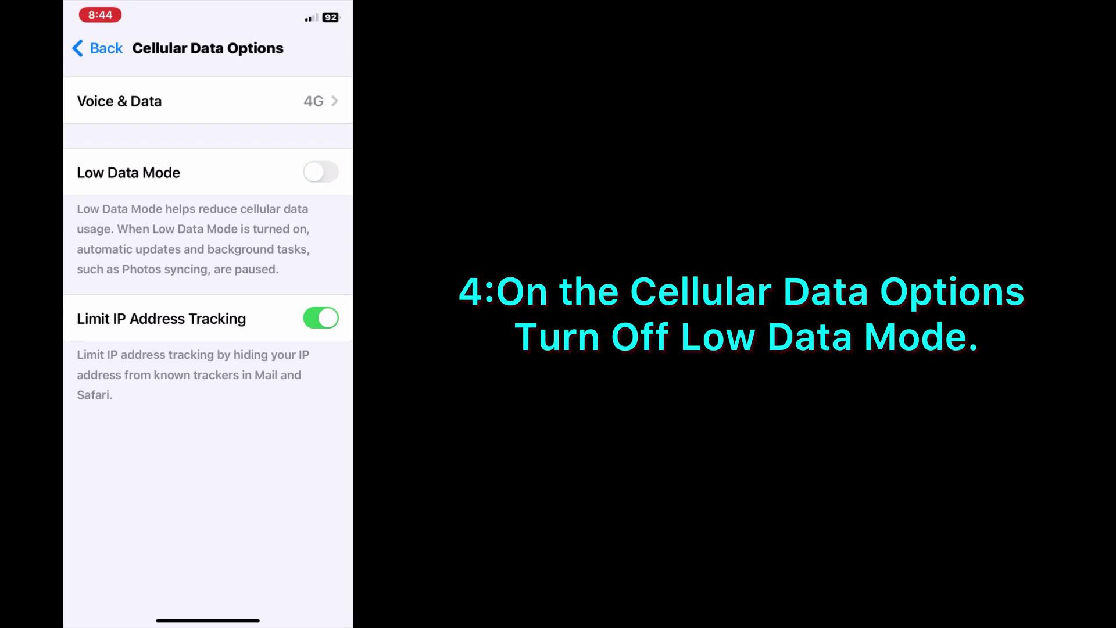
Back out of the Cellular pages and close Settings to the home screen
{"action": "left_click", "coordinate": [97, 47]}
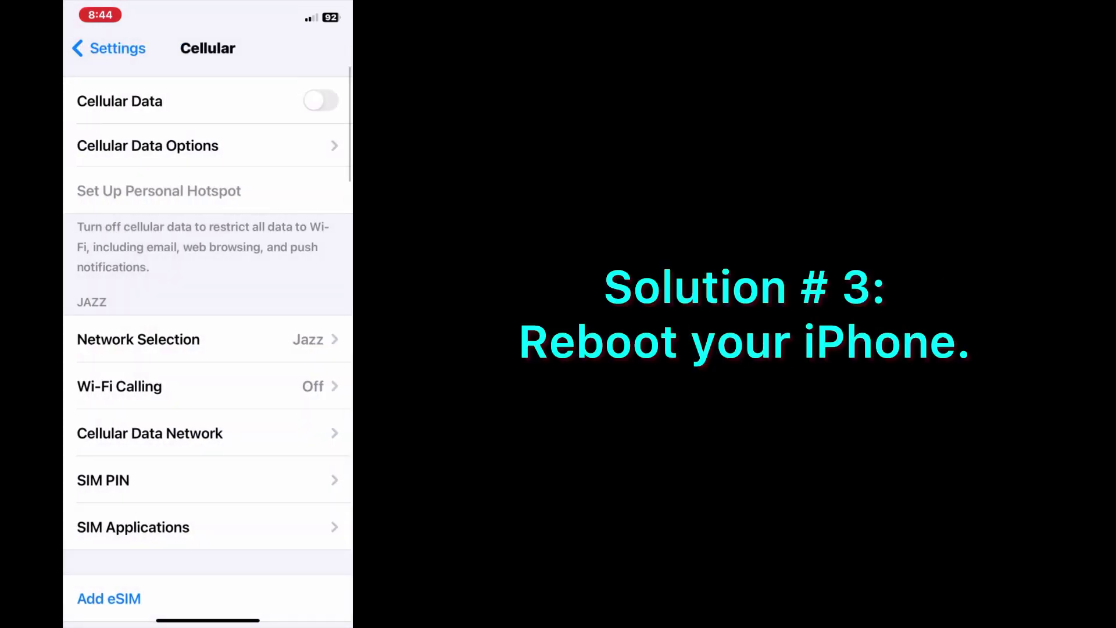
{"action": "left_click", "coordinate": [97, 48]}
{"action": "left_click_drag", "start_coordinate": [207, 620], "coordinate": [207, 349]}
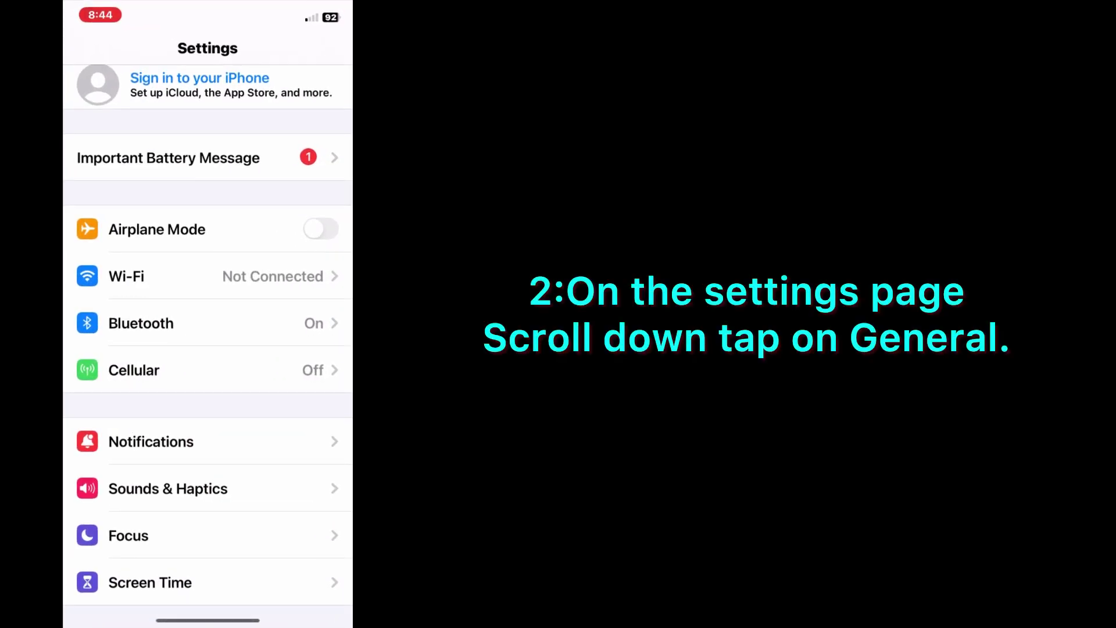
{"action": "scroll", "coordinate": [207, 348], "scroll_direction": "down", "scroll_amount": 5}
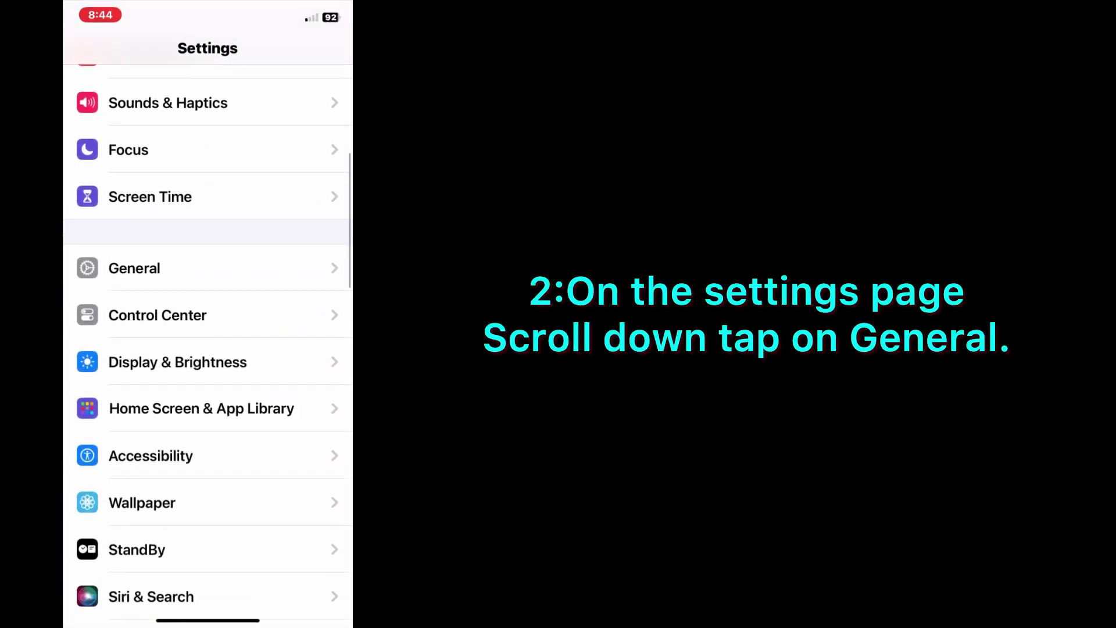
Power off the iPhone with Shut Down in General and the power-off slider
{"action": "left_click", "coordinate": [135, 268]}
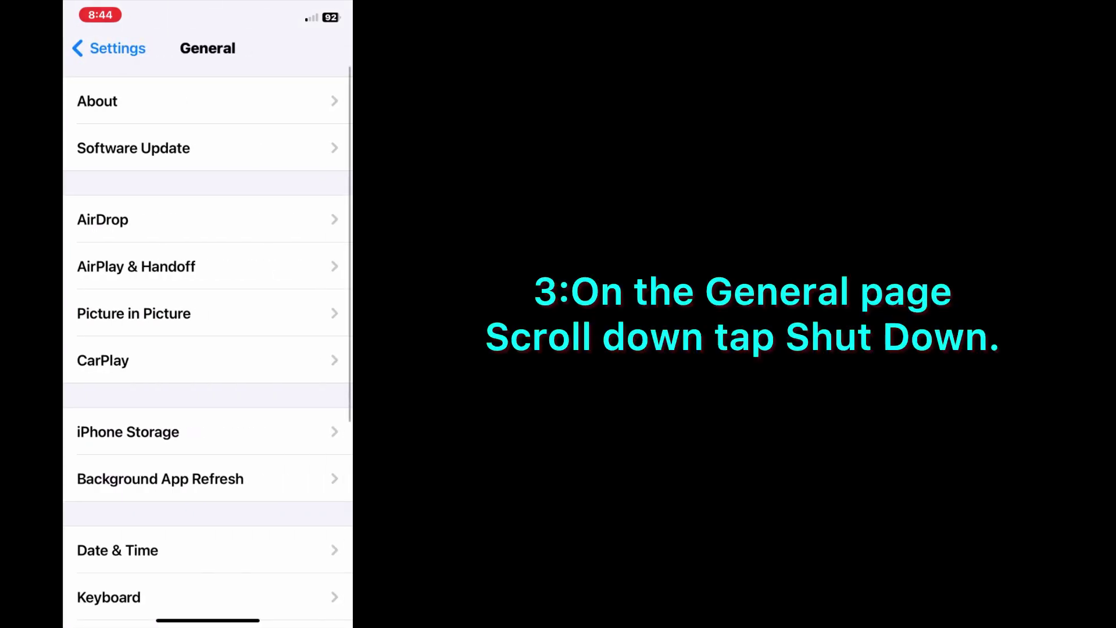
{"action": "scroll", "coordinate": [208, 349], "scroll_direction": "down", "scroll_amount": 5}
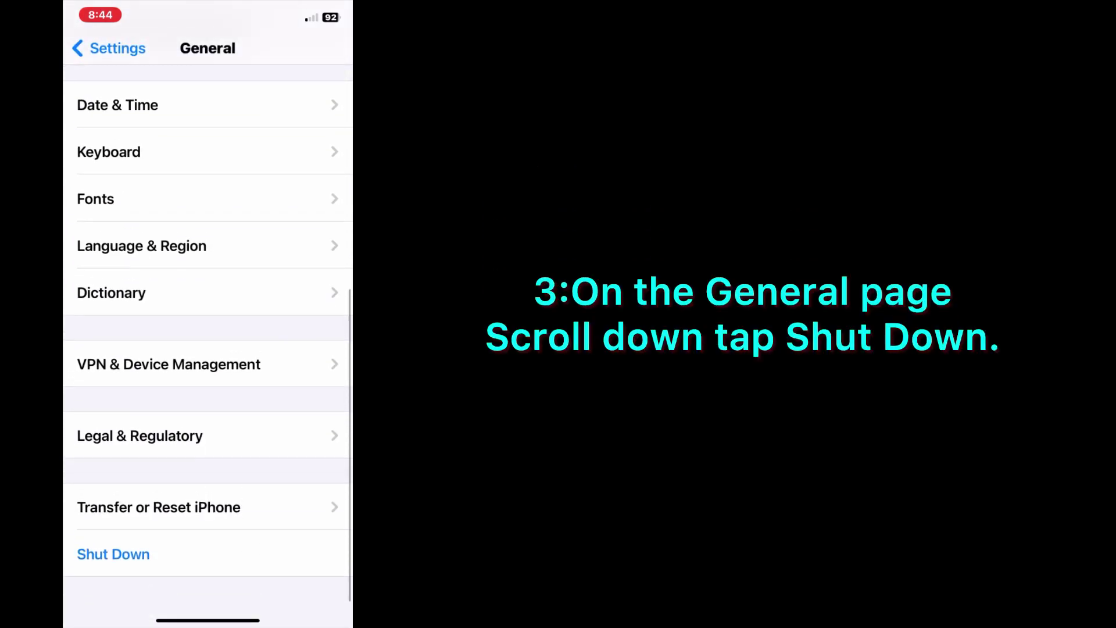
{"action": "left_click", "coordinate": [113, 554]}
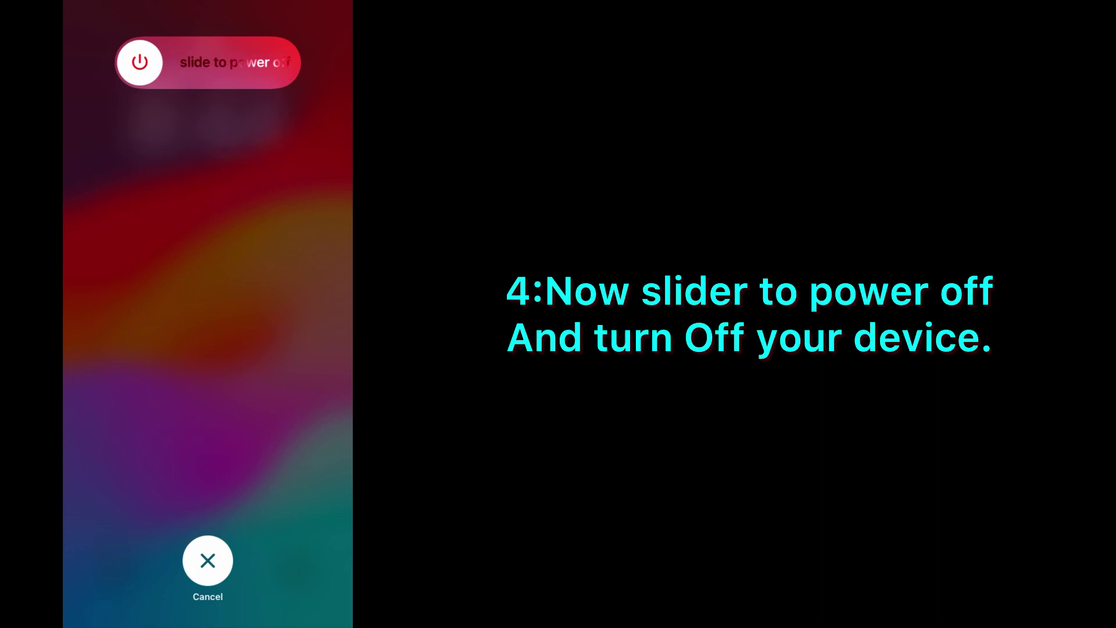
{"action": "left_click_drag", "start_coordinate": [139, 62], "coordinate": [251, 62]}
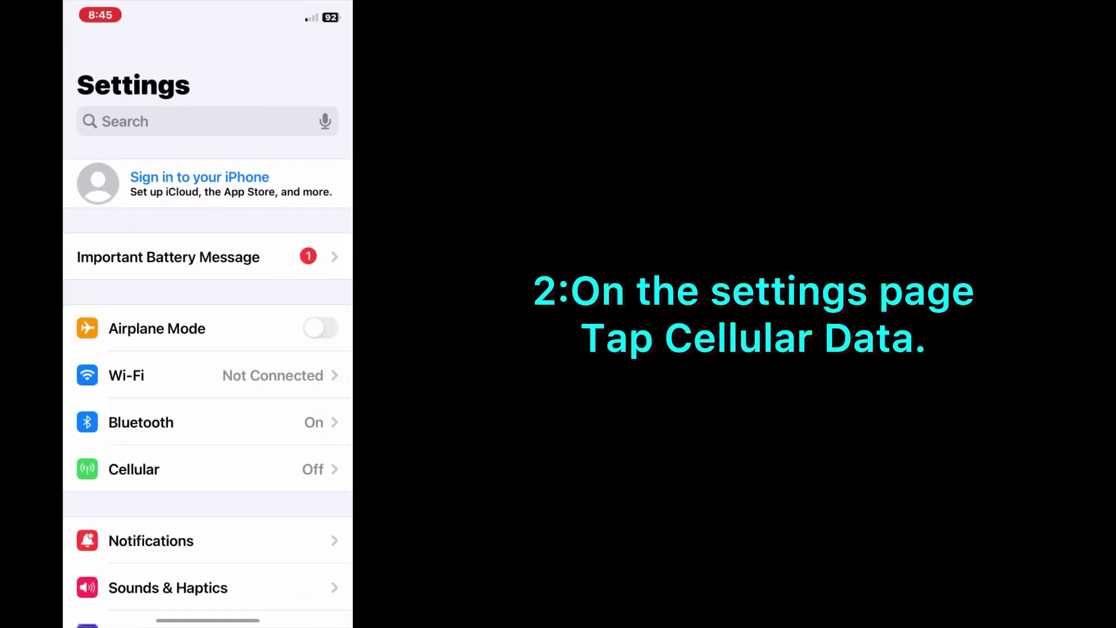
{"action": "scroll", "coordinate": [208, 349], "scroll_direction": "down", "scroll_amount": 5}
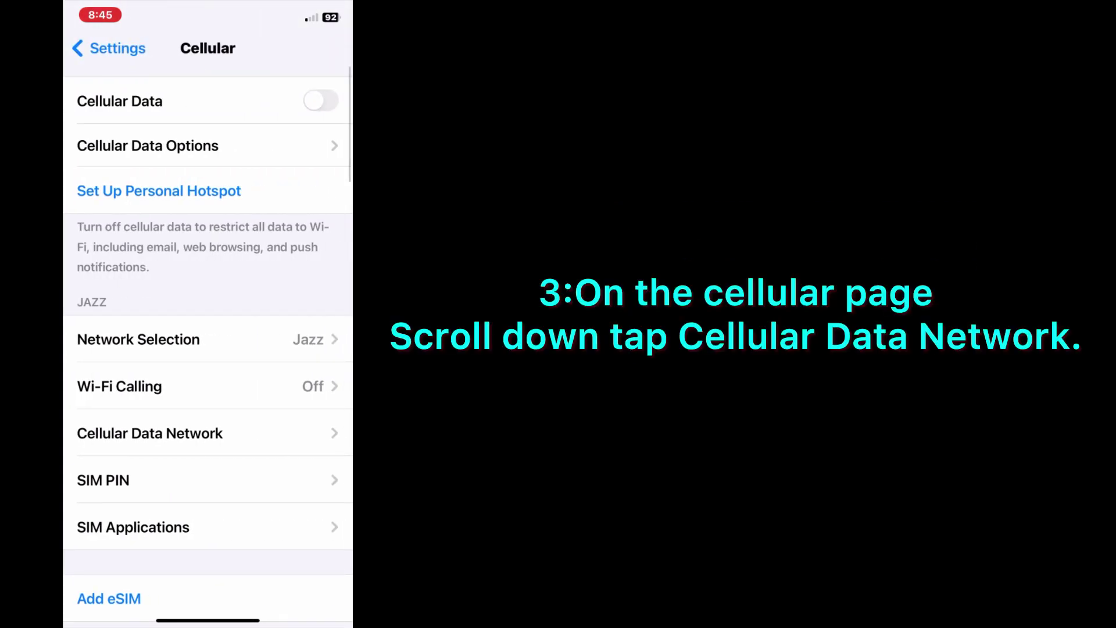
{"action": "scroll", "coordinate": [208, 349], "scroll_direction": "down", "scroll_amount": 1}
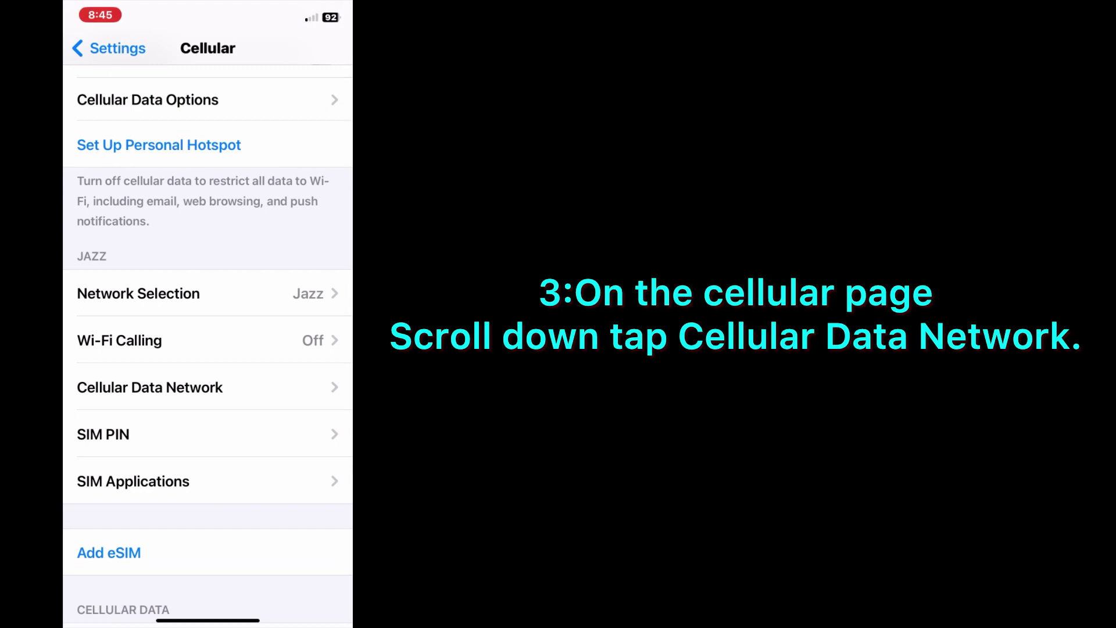
Reset the Cellular Data Network settings and confirm Reset in the sheet
{"action": "left_click", "coordinate": [150, 387]}
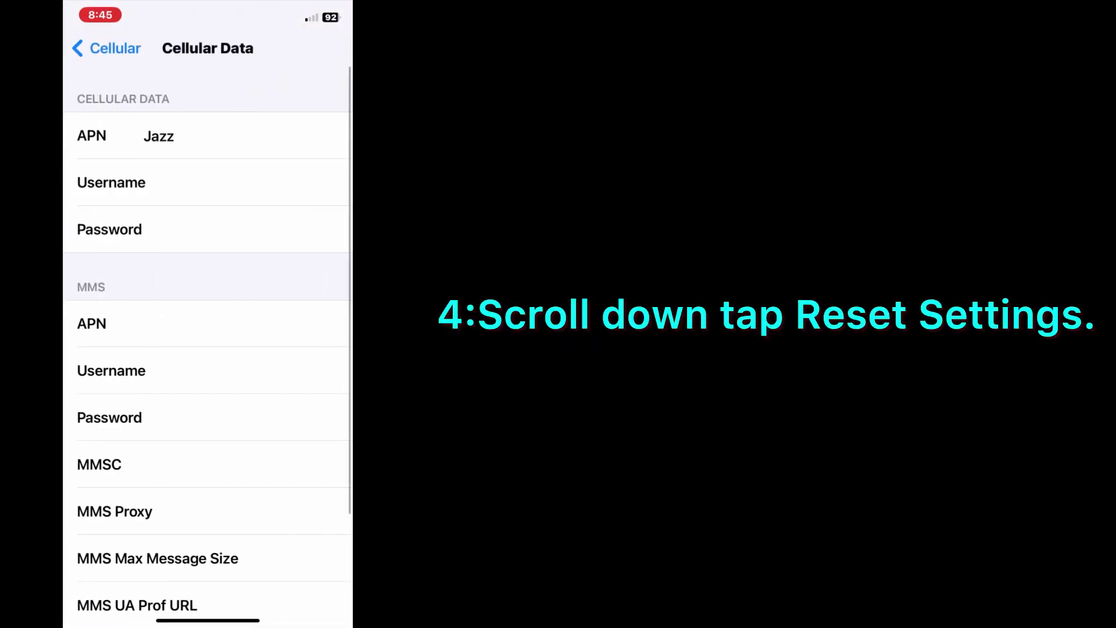
{"action": "scroll", "coordinate": [208, 348], "scroll_direction": "down", "scroll_amount": 3}
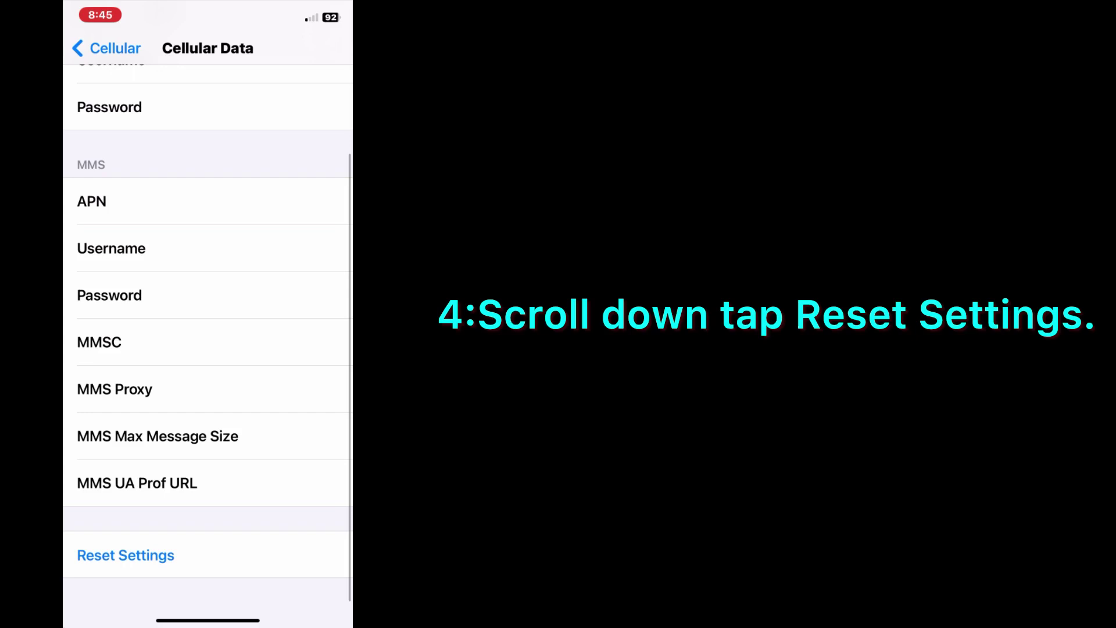
{"action": "left_click", "coordinate": [127, 555]}
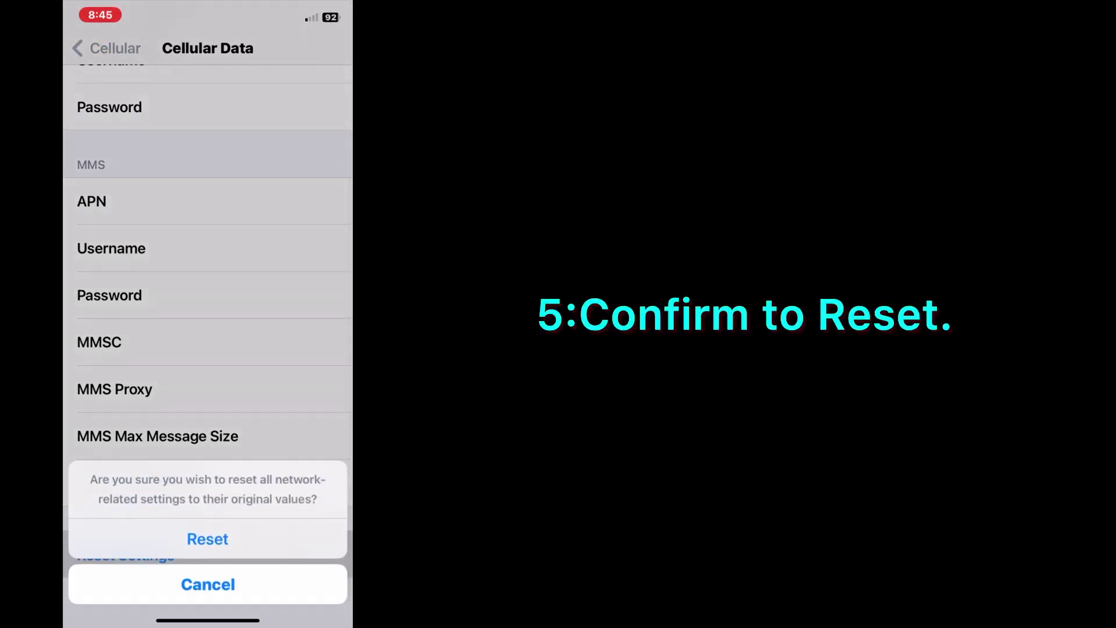
{"action": "left_click", "coordinate": [208, 539]}
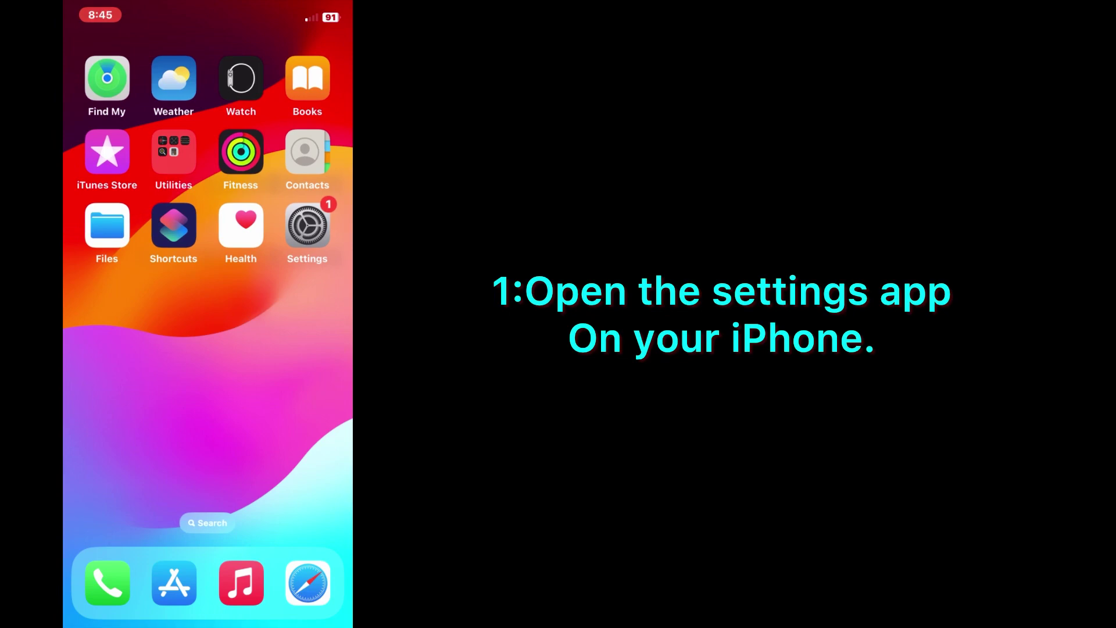
Choose Reset Network Settings under General > Transfer or Reset iPhone > Reset
{"action": "left_click", "coordinate": [308, 226]}
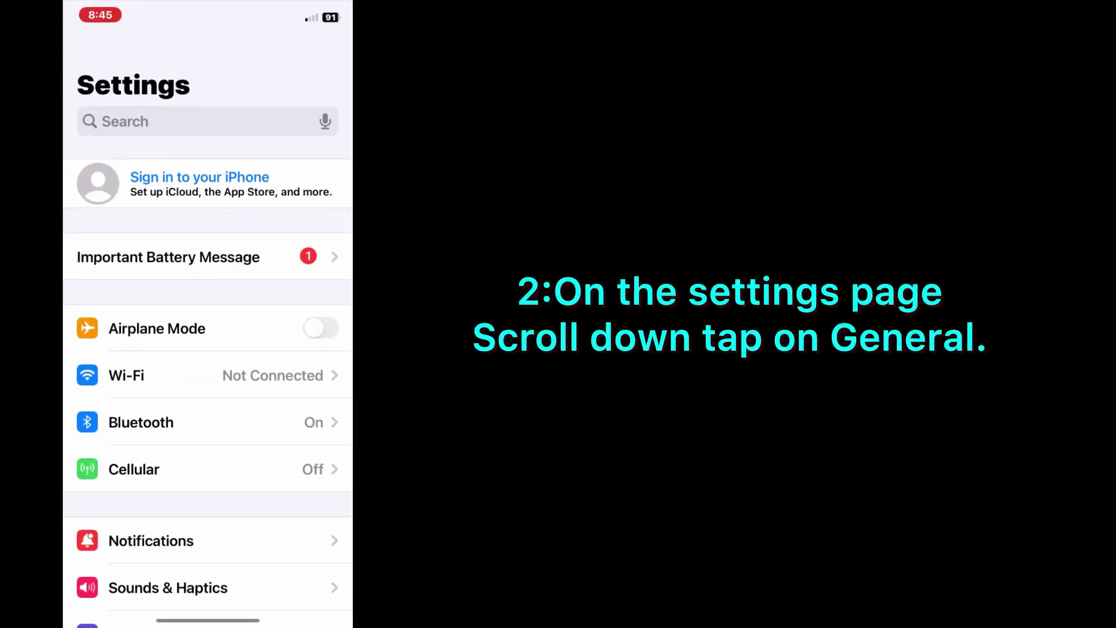
{"action": "scroll", "coordinate": [208, 348], "scroll_direction": "down", "scroll_amount": 1}
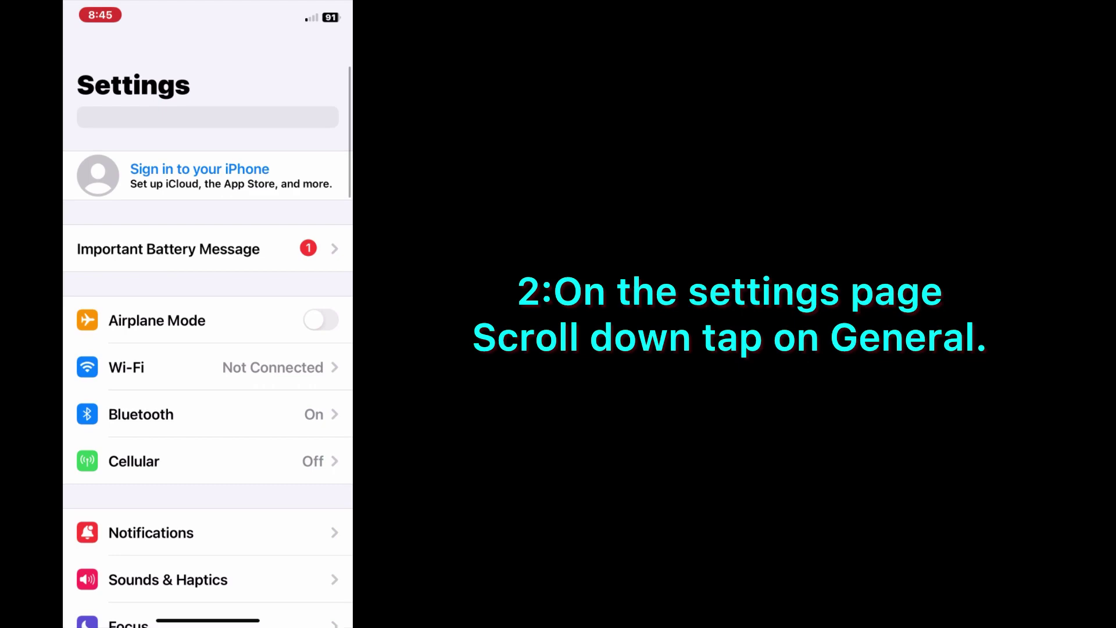
{"action": "scroll", "coordinate": [208, 348], "scroll_direction": "down", "scroll_amount": 5}
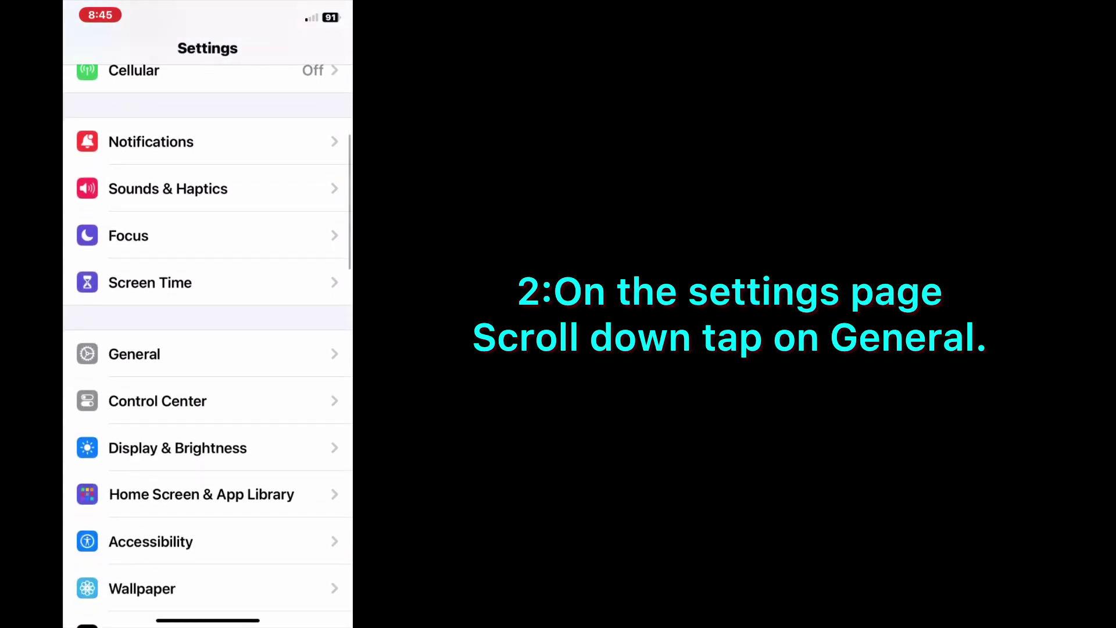
{"action": "left_click", "coordinate": [135, 353]}
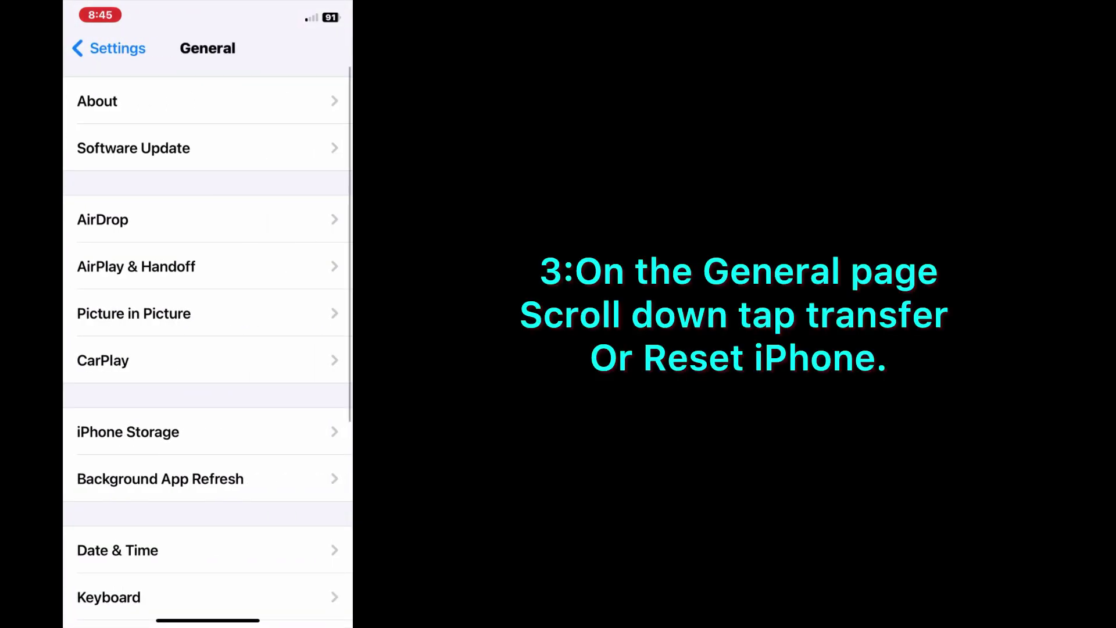
{"action": "scroll", "coordinate": [207, 348], "scroll_direction": "down", "scroll_amount": 1}
{"action": "scroll", "coordinate": [207, 349], "scroll_direction": "down", "scroll_amount": 5}
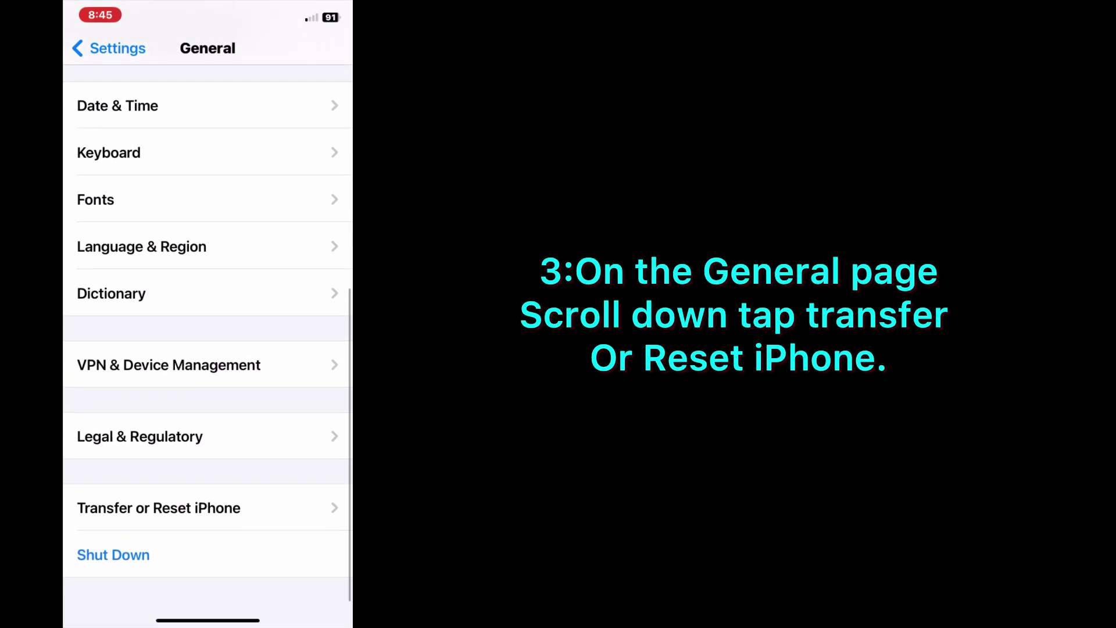
{"action": "left_click", "coordinate": [159, 508]}
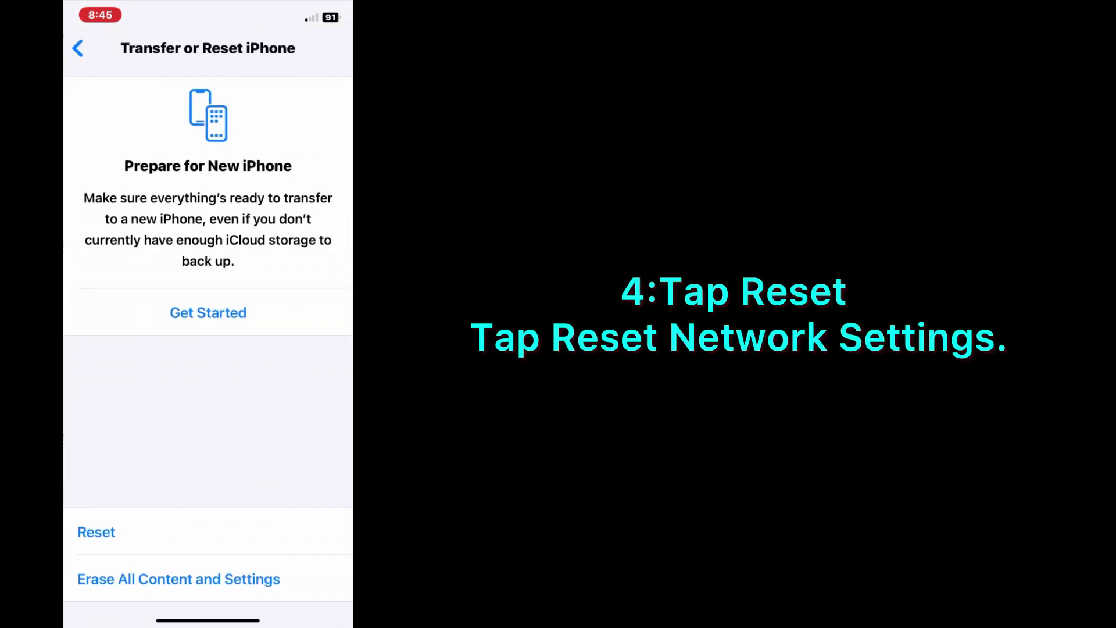
{"action": "left_click", "coordinate": [96, 532]}
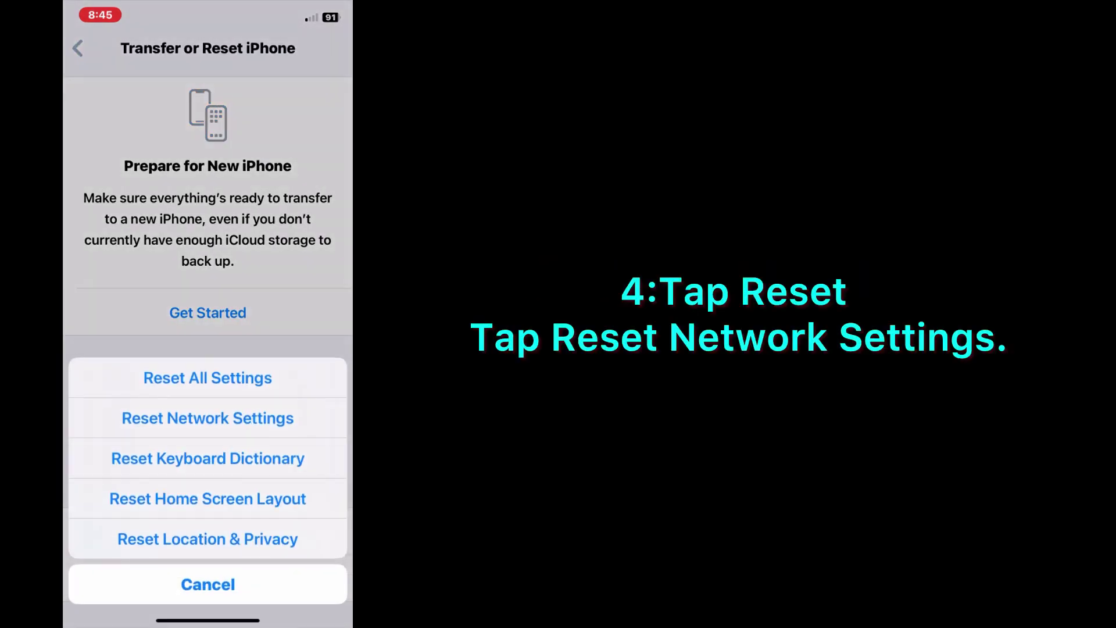
{"action": "left_click", "coordinate": [208, 417]}
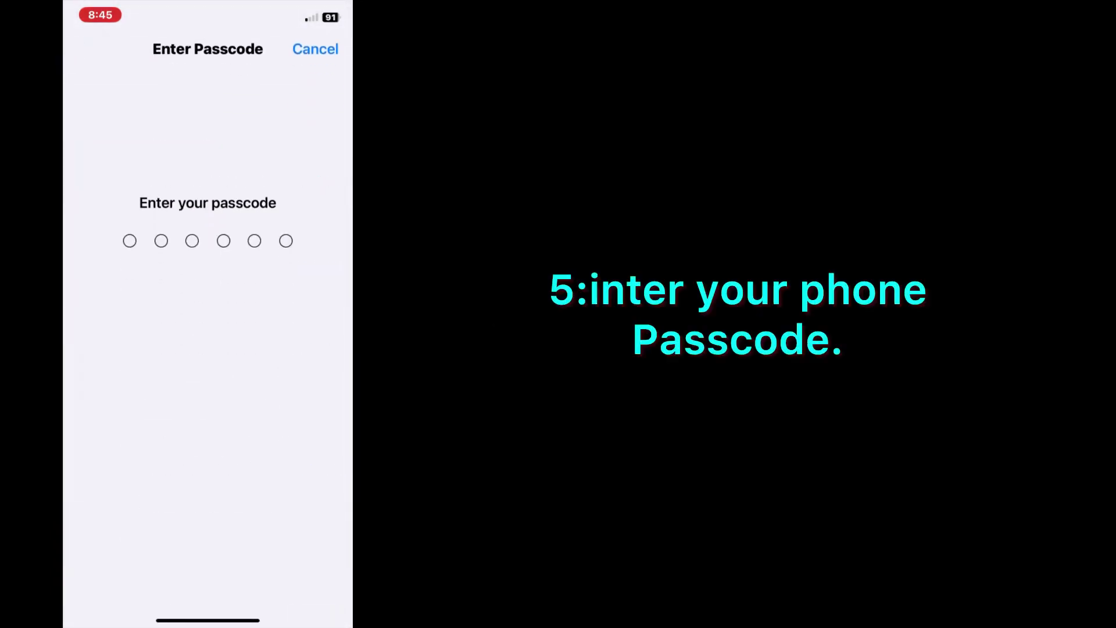